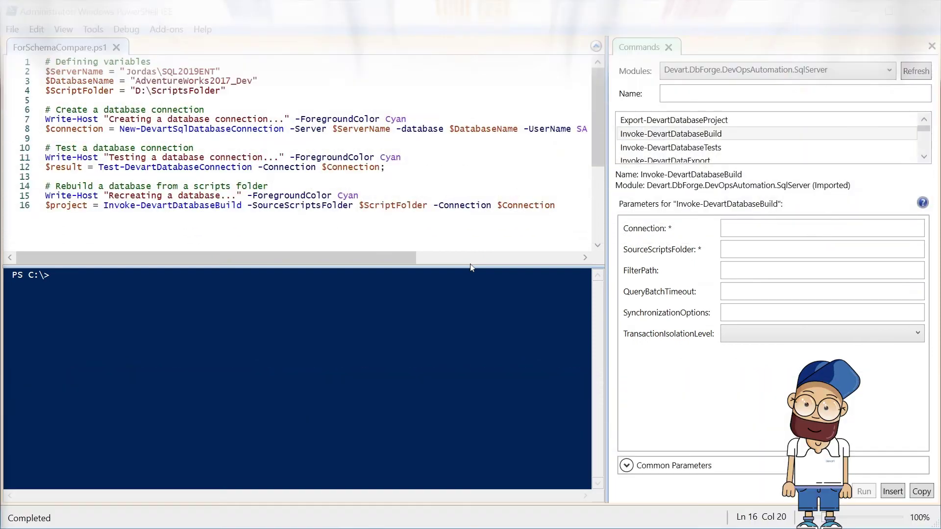
Run ForSchemaCompare.ps1 to rebuild AdventureWorks2017_Dev from the scripts folder (159 succeeded, 0 failed)
key(F5)
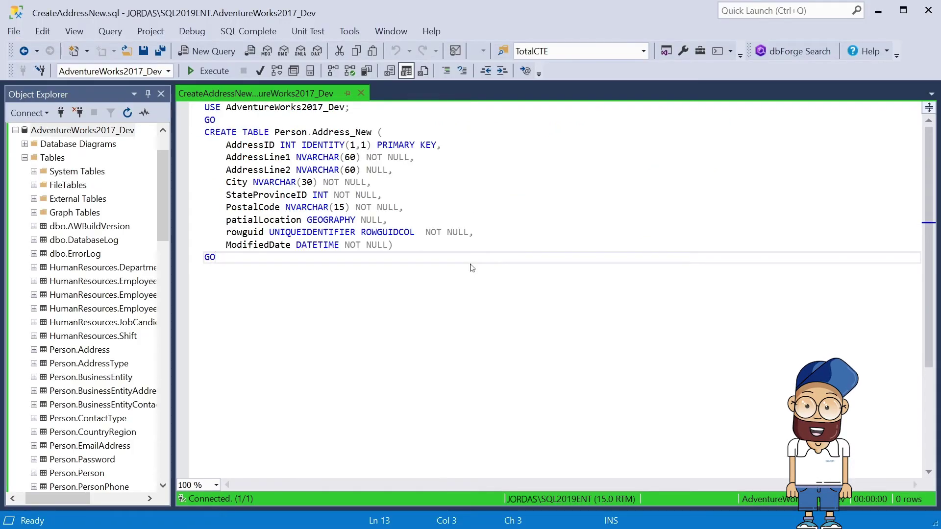
Execute the CREATE TABLE script to add Person.Address_New to AdventureWorks2017_Dev
key(F5)
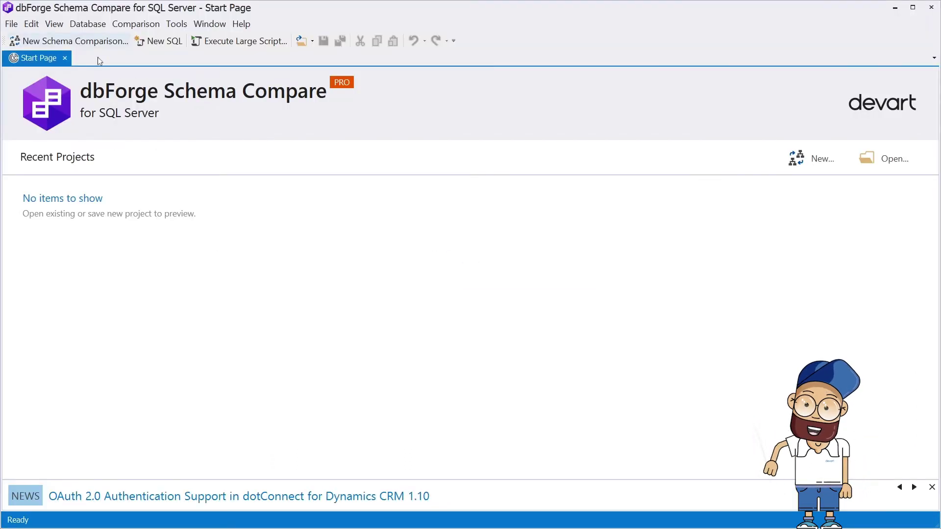
Start a new schema comparison with AdventureWorks2017_Dev as the source database
click(78, 45)
click(498, 228)
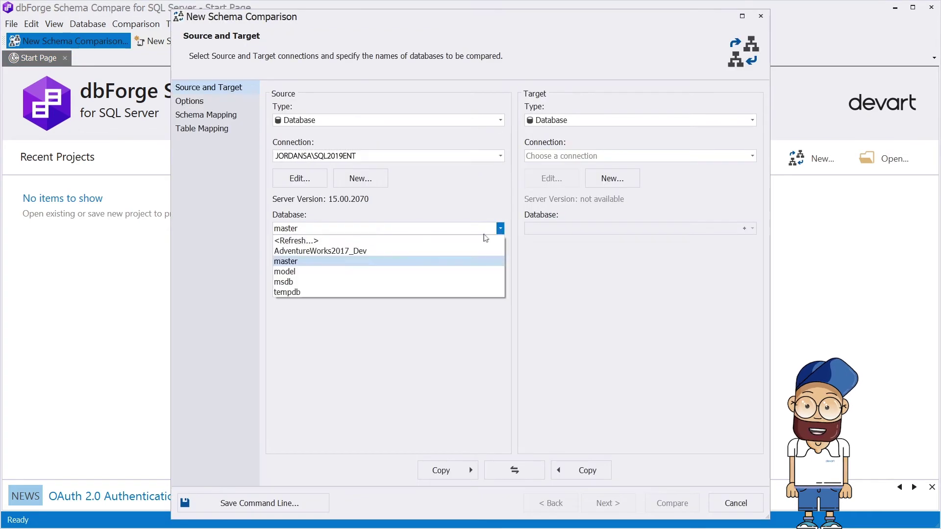
click(373, 254)
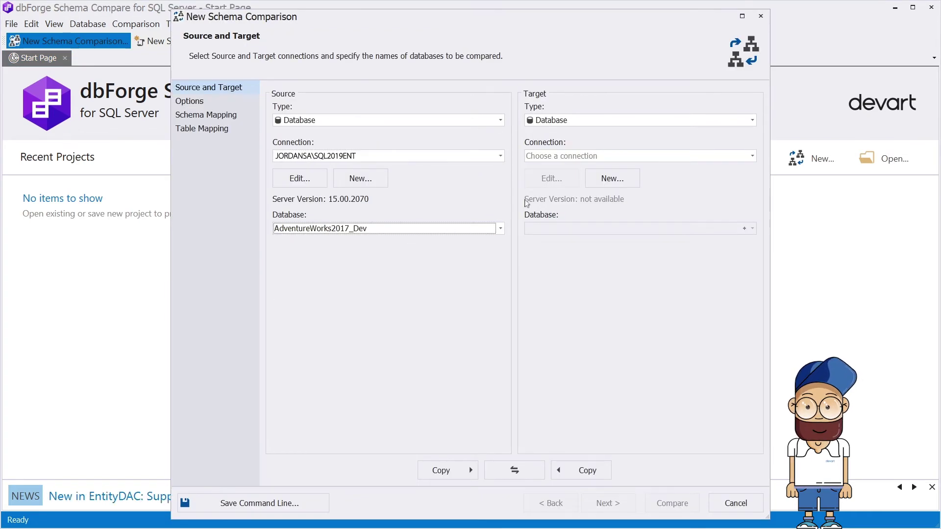
Set the target to the D:\ScriptsFolder scripts folder and run the comparison
click(752, 121)
click(544, 153)
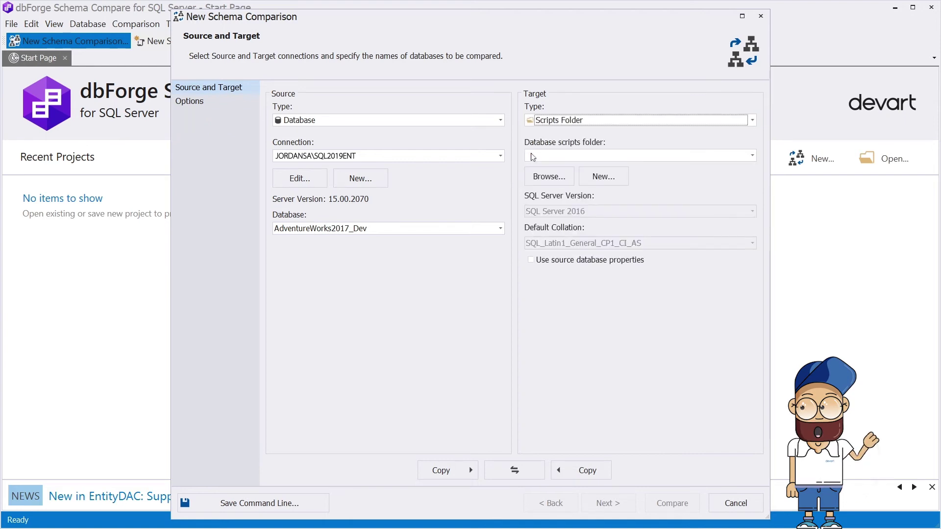
click(532, 157)
click(544, 167)
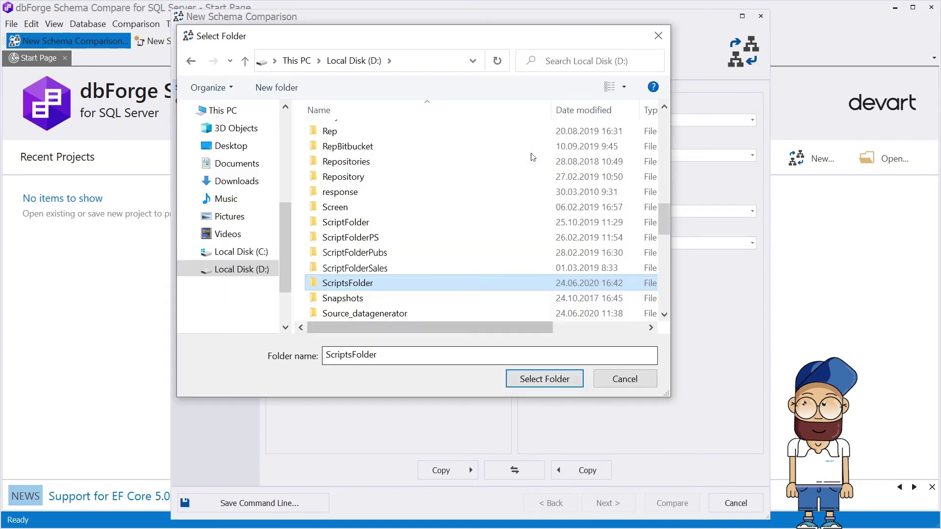
click(671, 504)
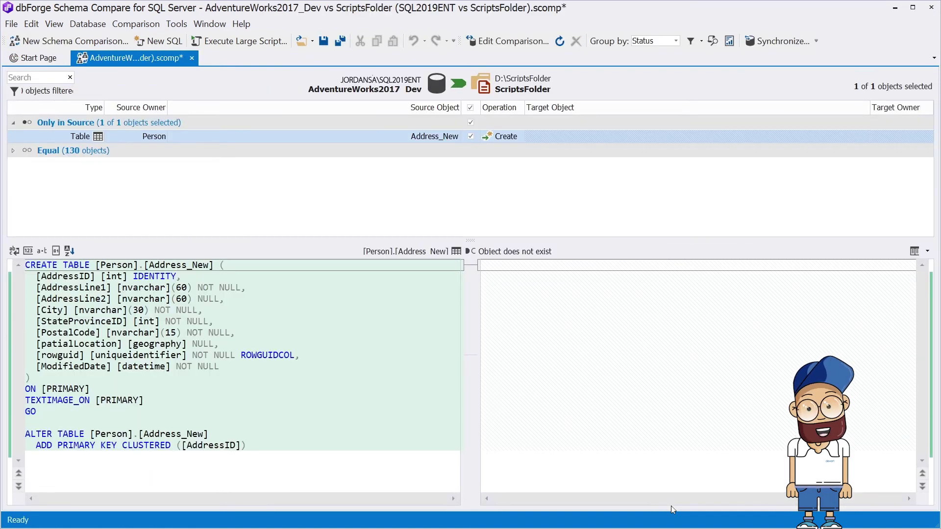
Synchronize with 'Update the scripts folder' so Address_New is written to the folder
key(F8)
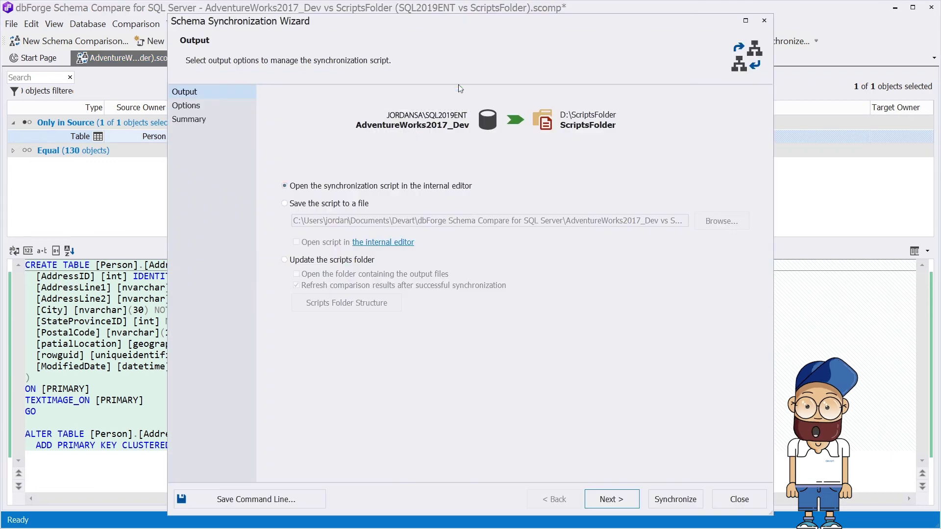
click(286, 261)
key(Return)
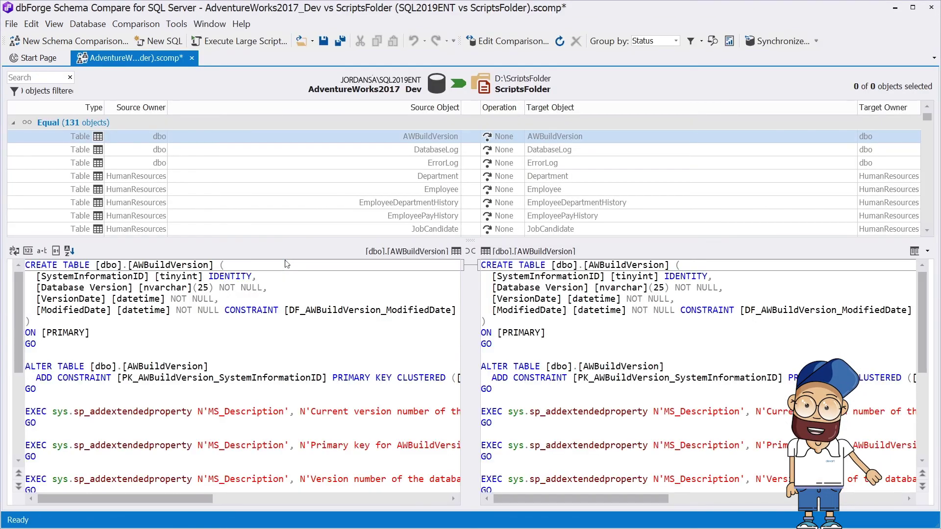
Collapse the Equal (131 objects) group in the comparison results
click(13, 122)
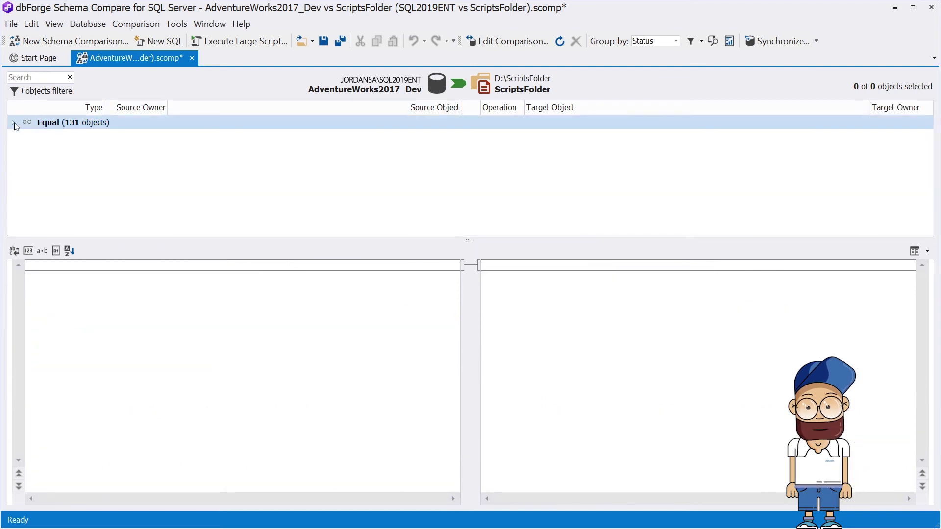